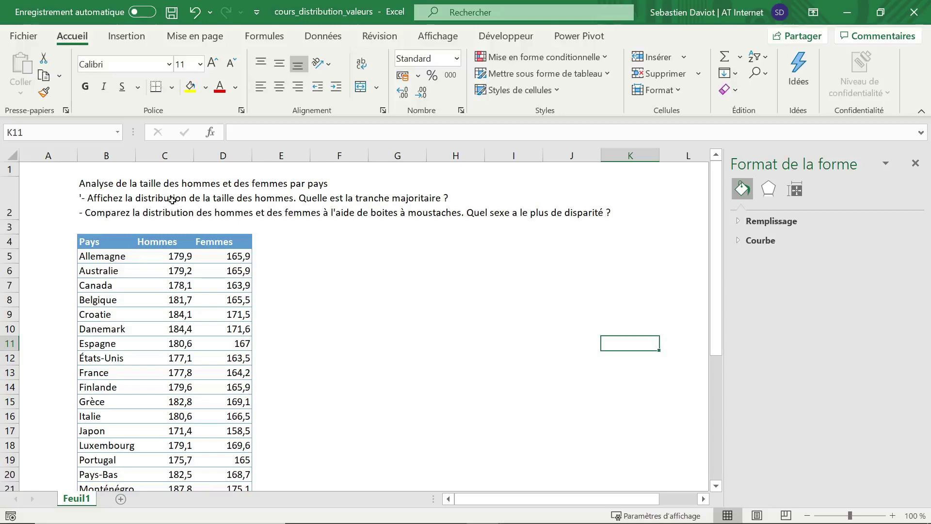
Step: Examine the country list in B5:B30 and the analysis questions above the table
scroll(83, 301, "down", 2)
scroll(114, 228, "up", 2)
left_click(100, 252)
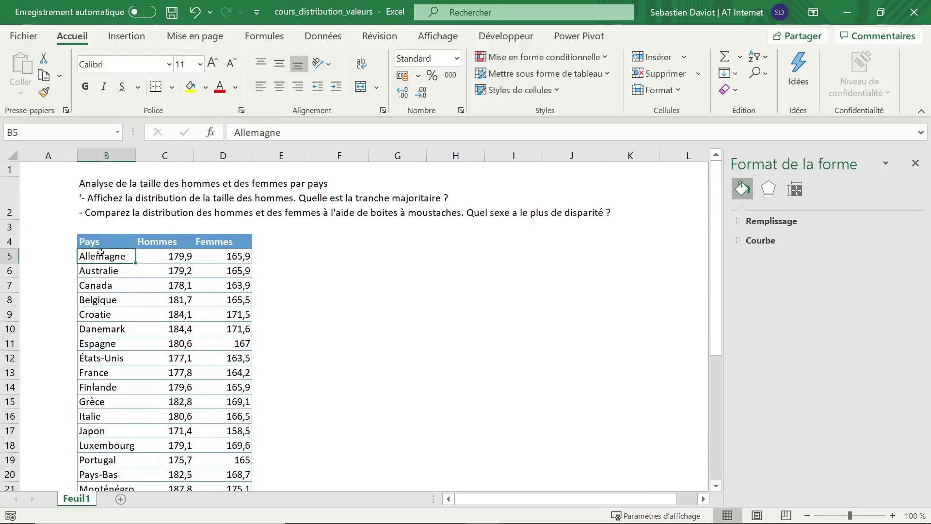
key("ctrl+shift+Down")
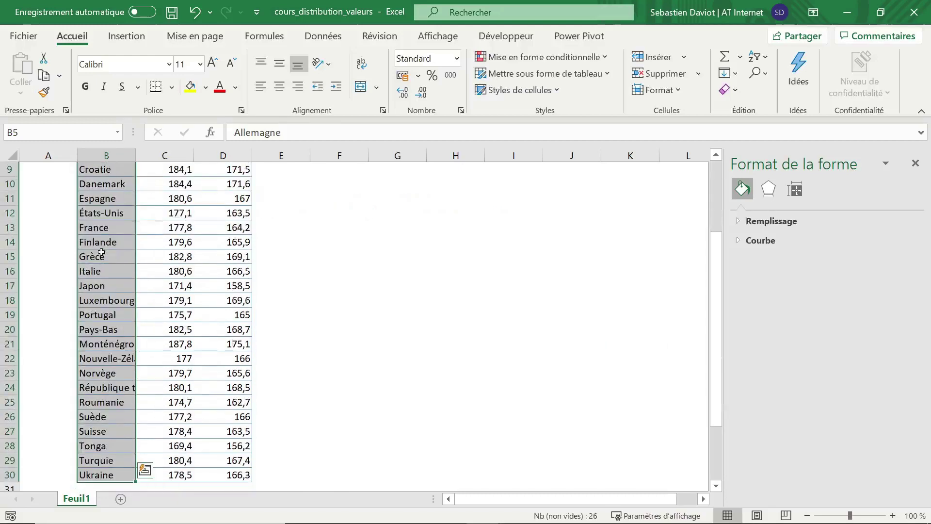
scroll(139, 271, "up", 3)
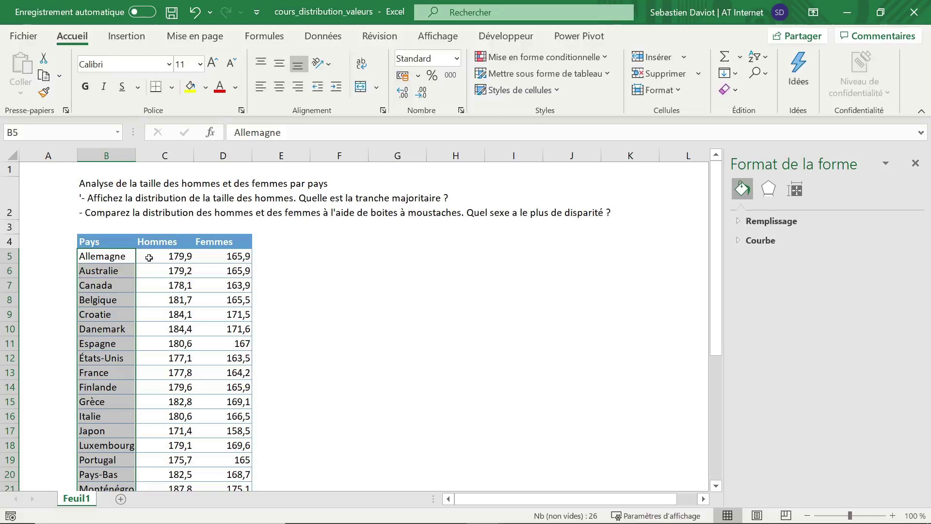
left_click(153, 191)
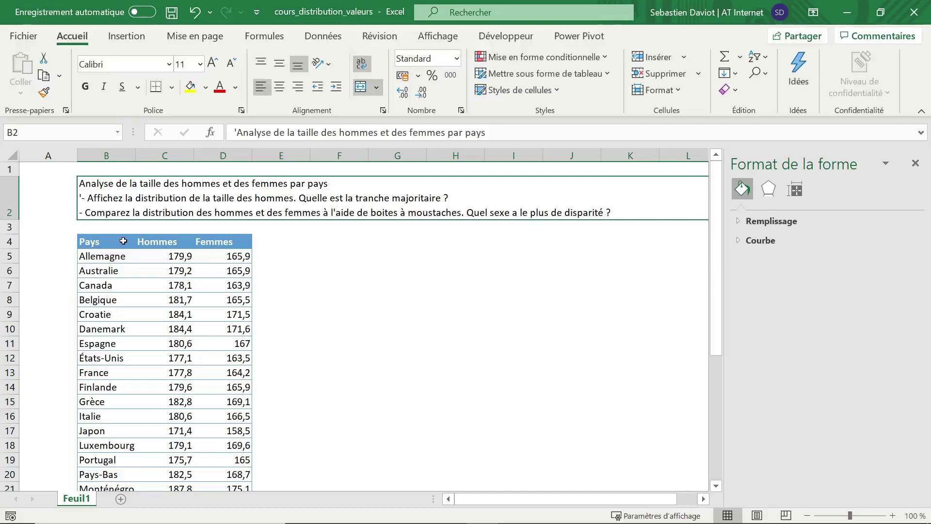
Step: Insert a histogram of the men's heights from the Hommes column, C4:C30, header included
left_click(176, 243)
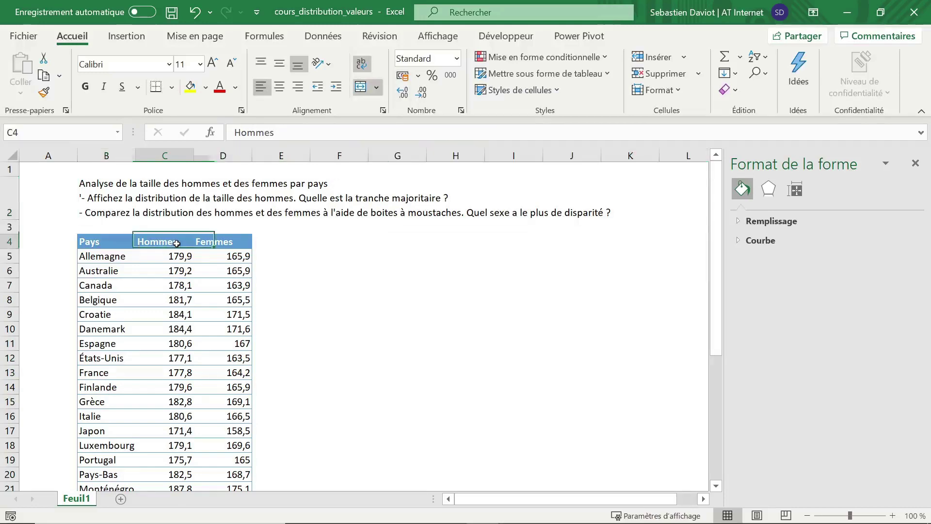
key("ctrl+shift+Down")
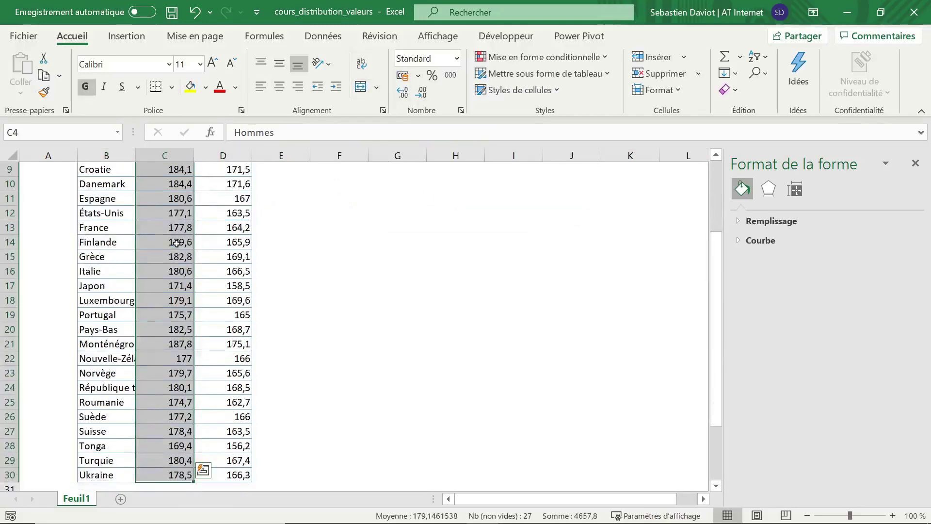
left_click(126, 36)
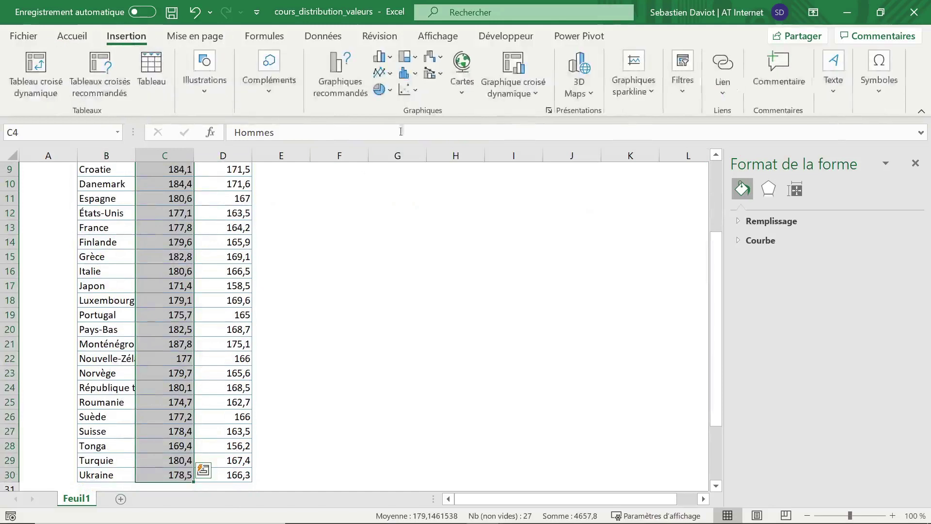
left_click(414, 77)
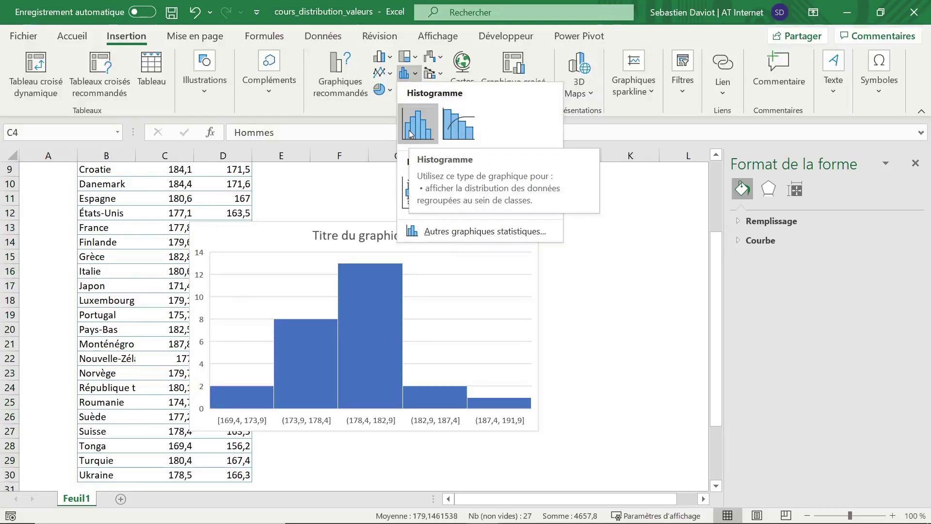
left_click(409, 130)
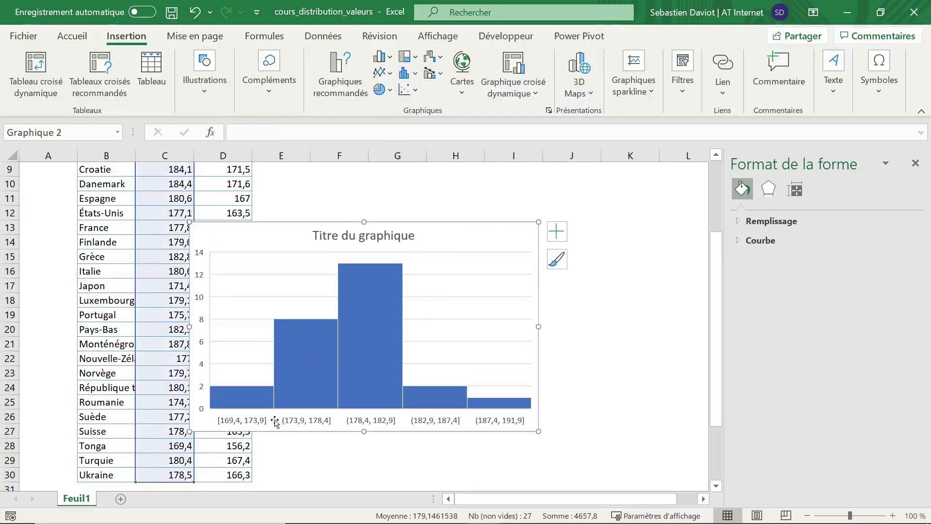
Step: Reposition and widen the histogram beside the data table, and delete its title
left_click_drag(280, 429, 355, 413)
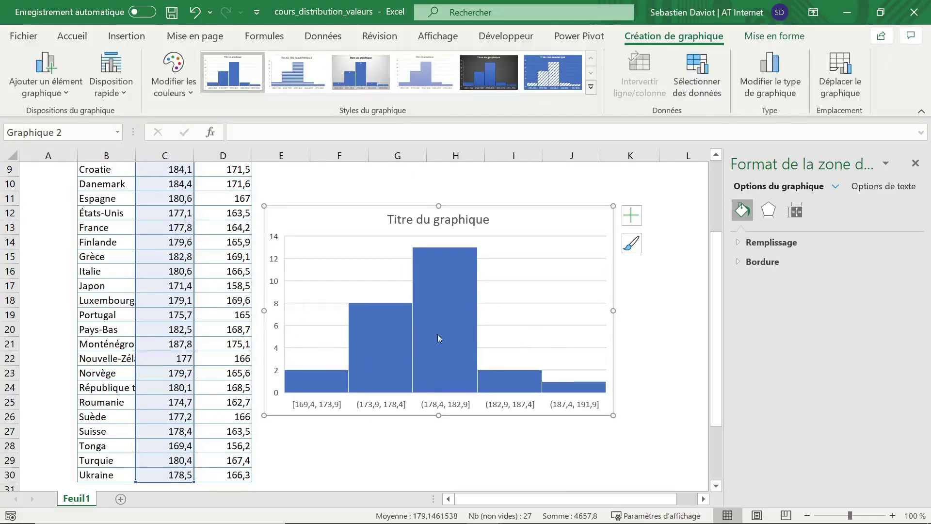
left_click_drag(614, 310, 666, 320)
left_click(459, 221)
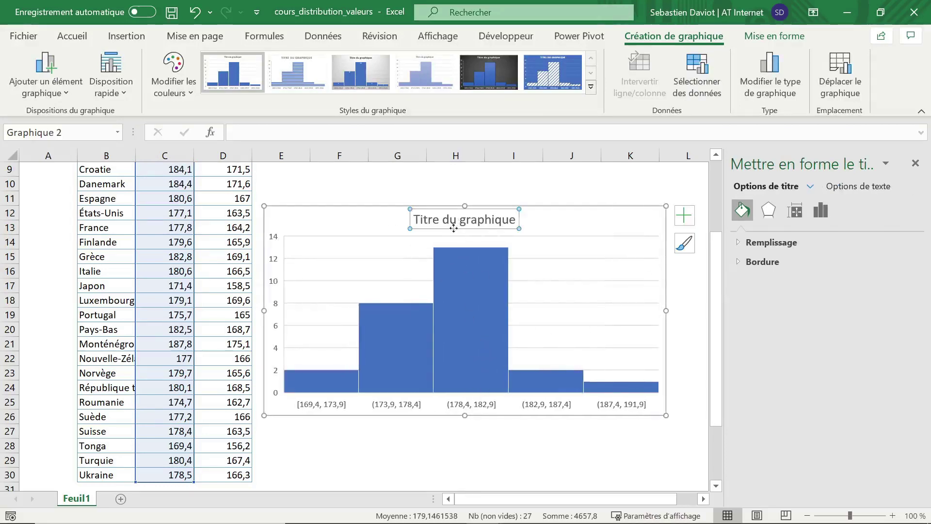
key("Delete")
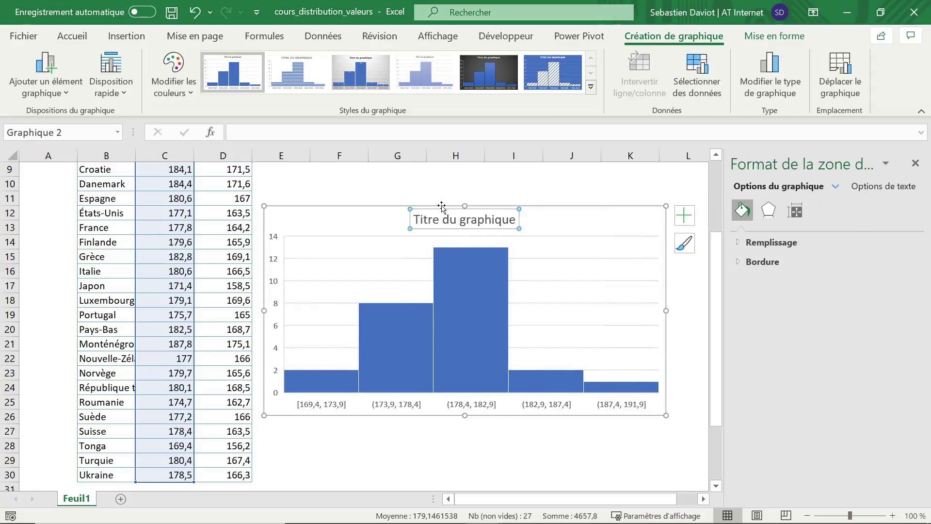
Step: Set the gap width (Largeur de l'intervalle) of the histogram's bars to 50 %
left_click(458, 301)
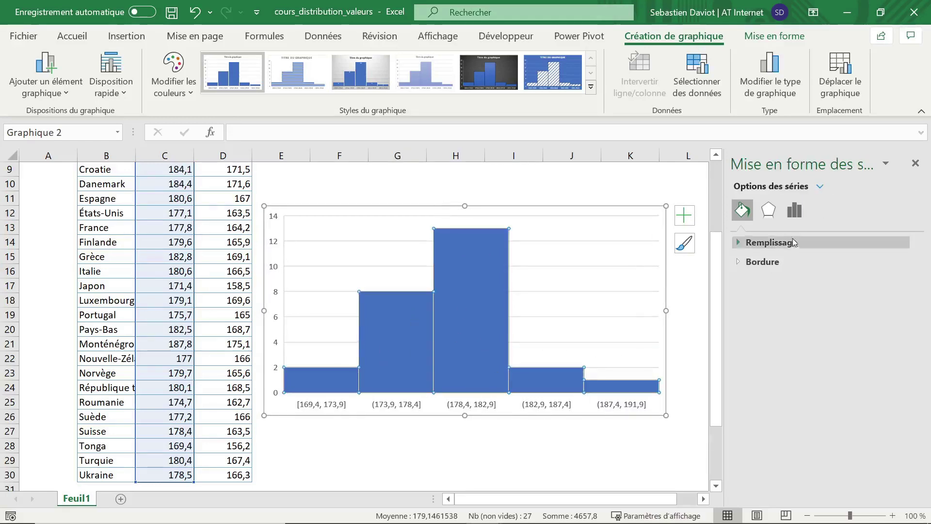
left_click(796, 210)
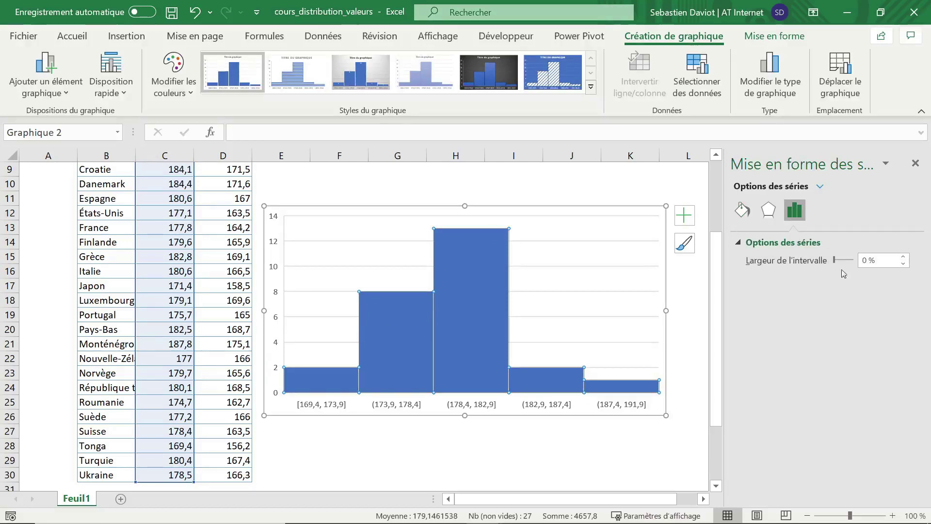
double_click(868, 257)
type("50")
key("Return")
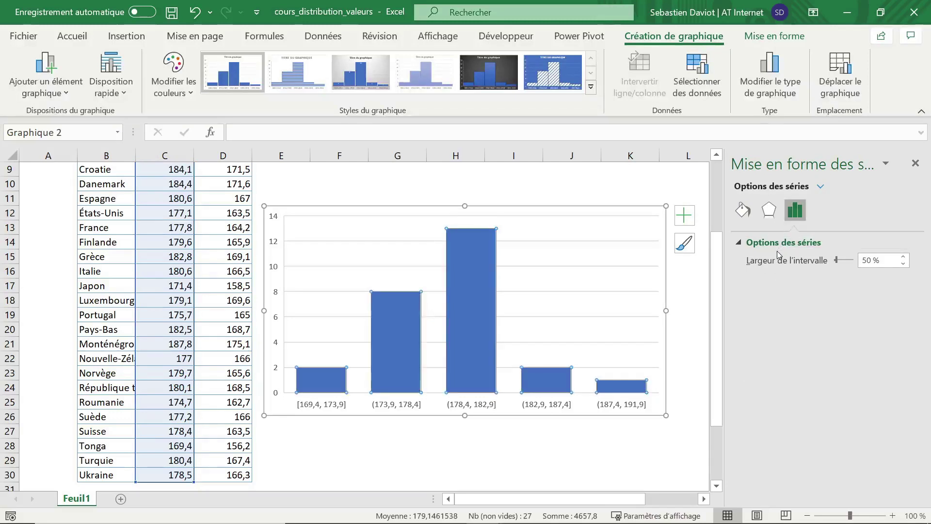
left_click(649, 434)
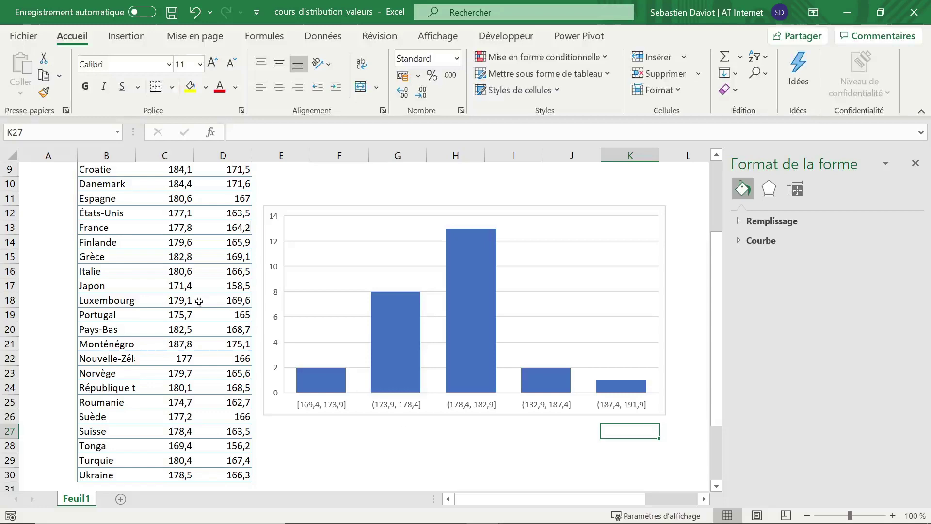
Step: Move the histogram slightly further away from the data table
scroll(200, 318, "up", 3)
scroll(200, 318, "down", 3)
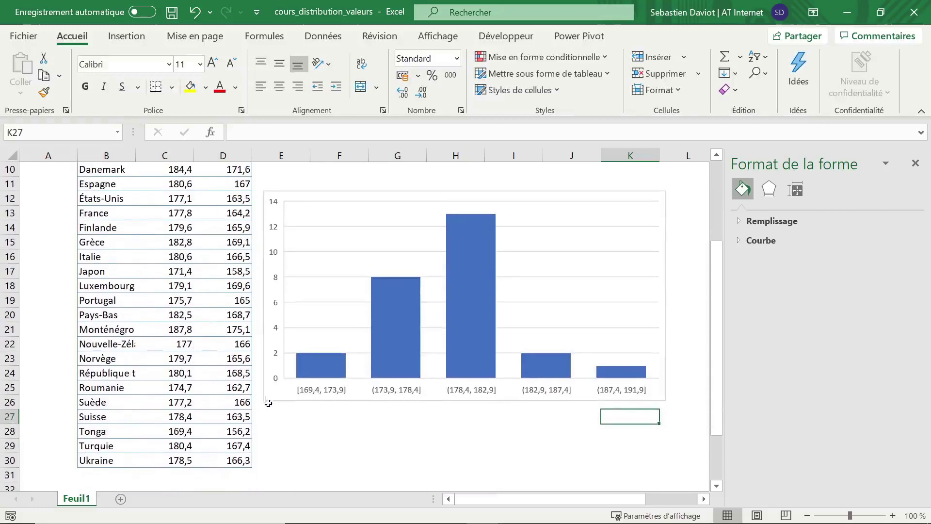
left_click(272, 398)
left_click_drag(272, 398, 290, 358)
scroll(361, 411, "up", 1)
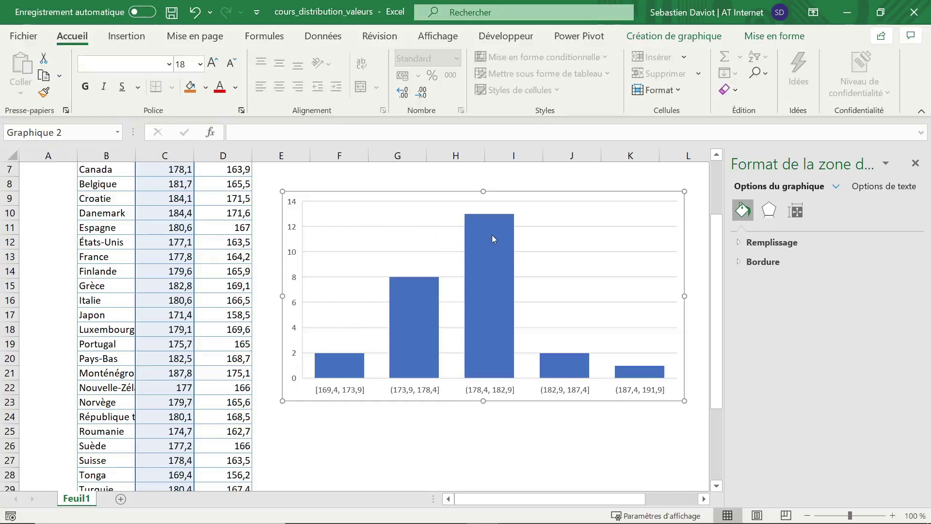
Step: Examine the histogram's height classes against the question about the majority range of men's heights
mouse_move(415, 330)
scroll(256, 325, "up", 2)
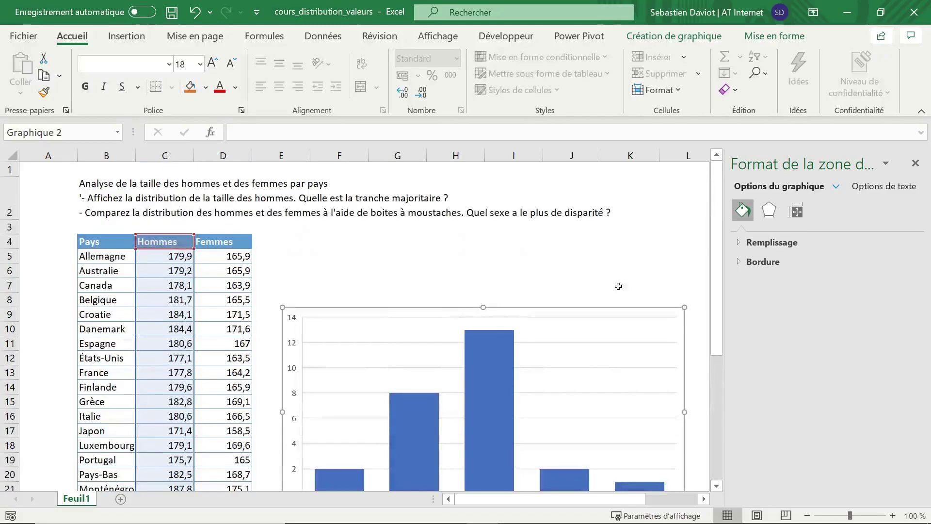
scroll(283, 280, "down", 2)
scroll(283, 281, "up", 2)
scroll(291, 286, "down", 2)
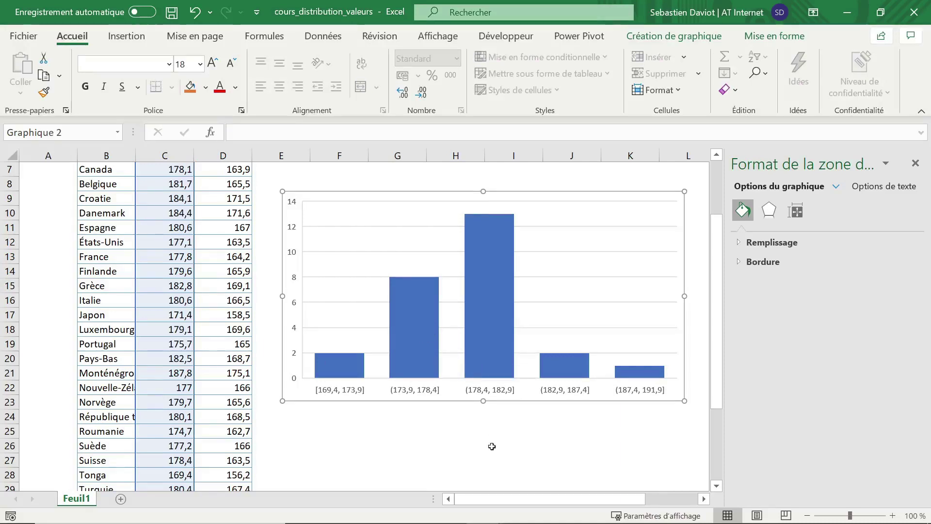
scroll(492, 447, "up", 2)
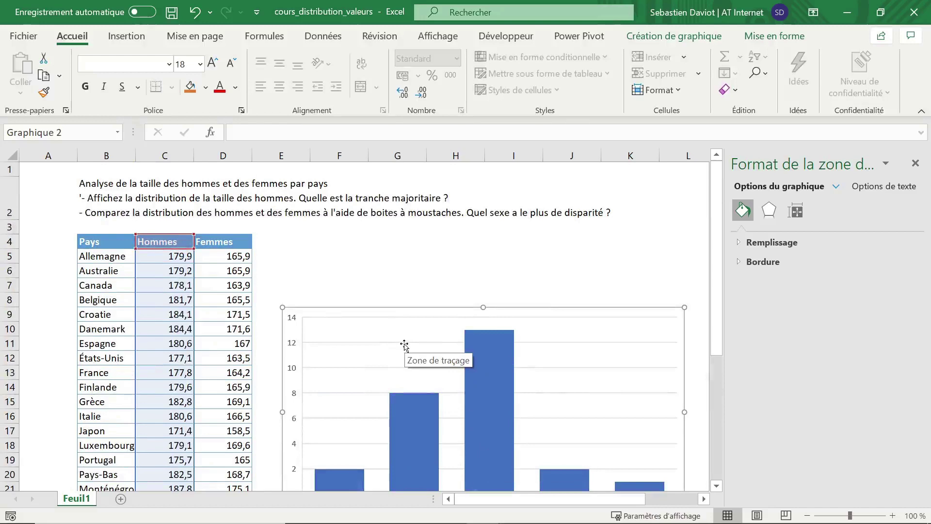
Step: Delete the histogram and insert a box-and-whisker chart (Boîte à moustaches) from the Hommes and Femmes columns, C4:D30
key("Delete")
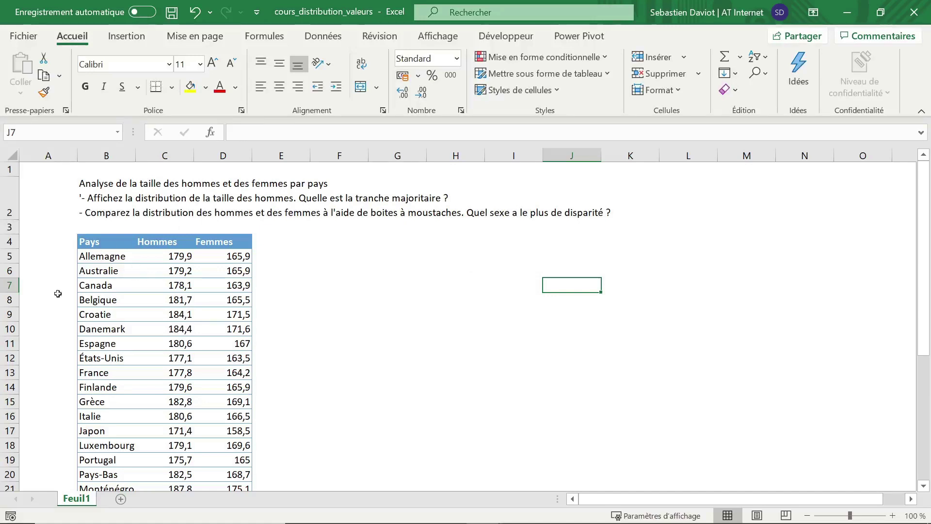
left_click(158, 242)
key("shift+Right")
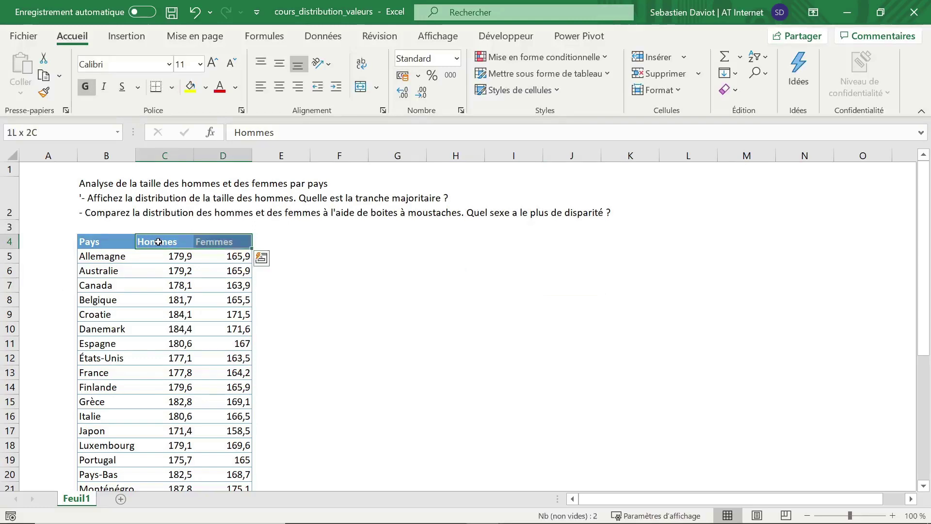
key("ctrl+shift+Down")
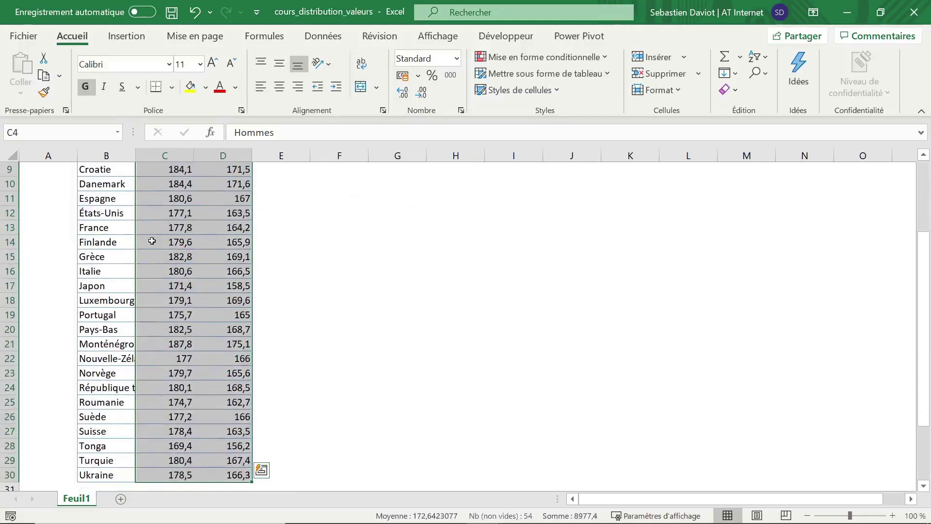
left_click(126, 36)
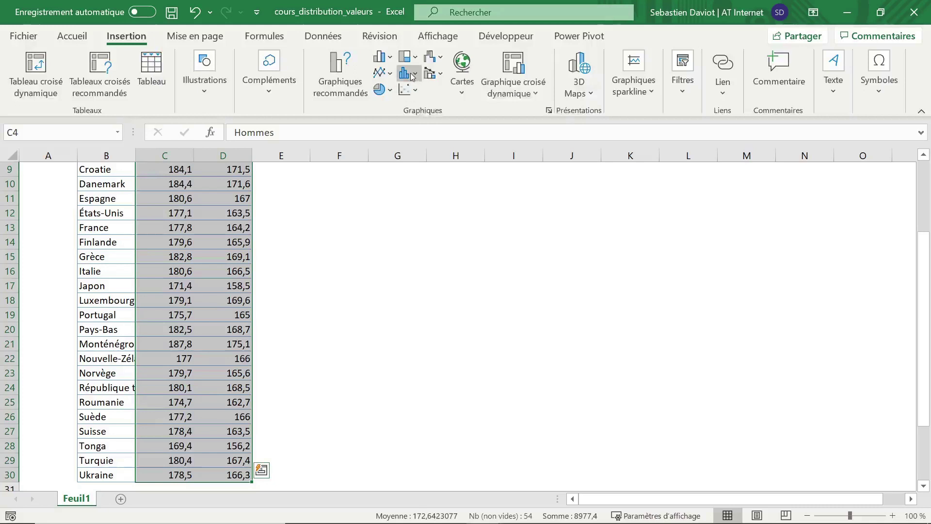
left_click(412, 75)
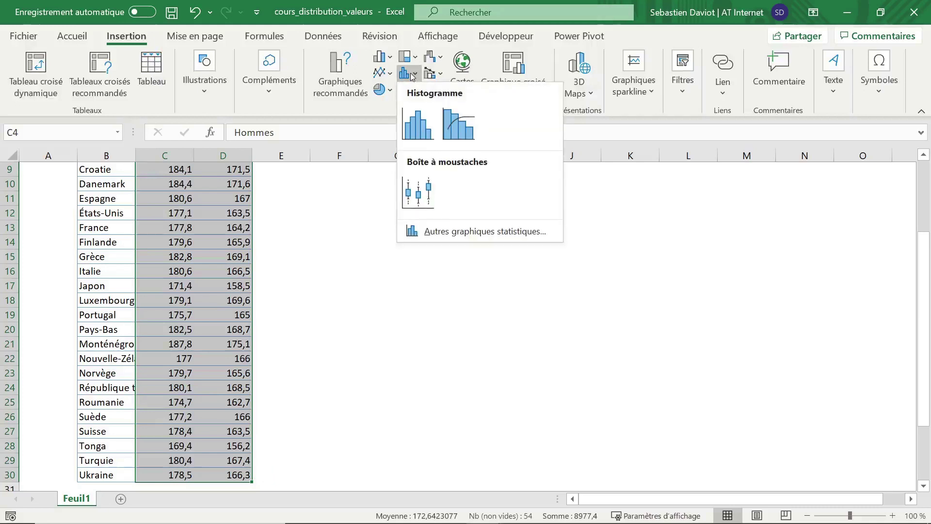
left_click(429, 192)
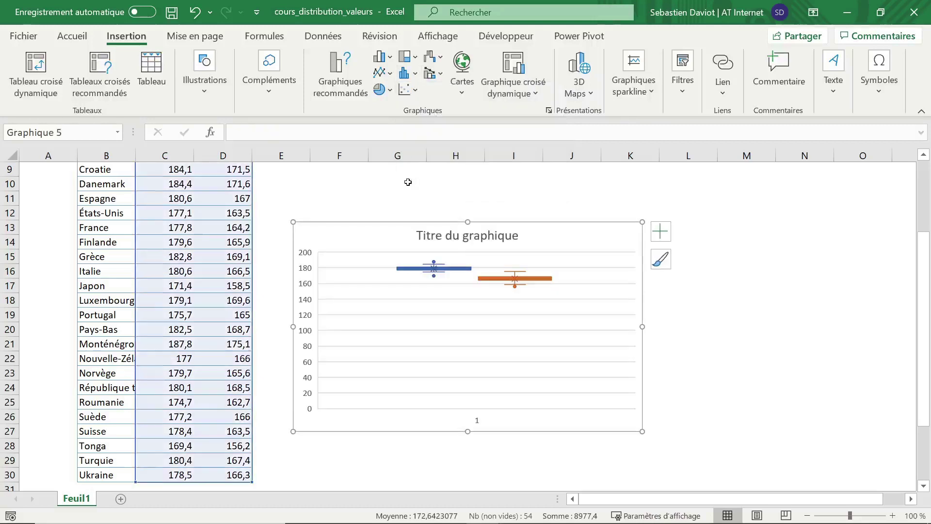
Step: Delete the box plot's title and enlarge the chart in width and height
left_click(469, 237)
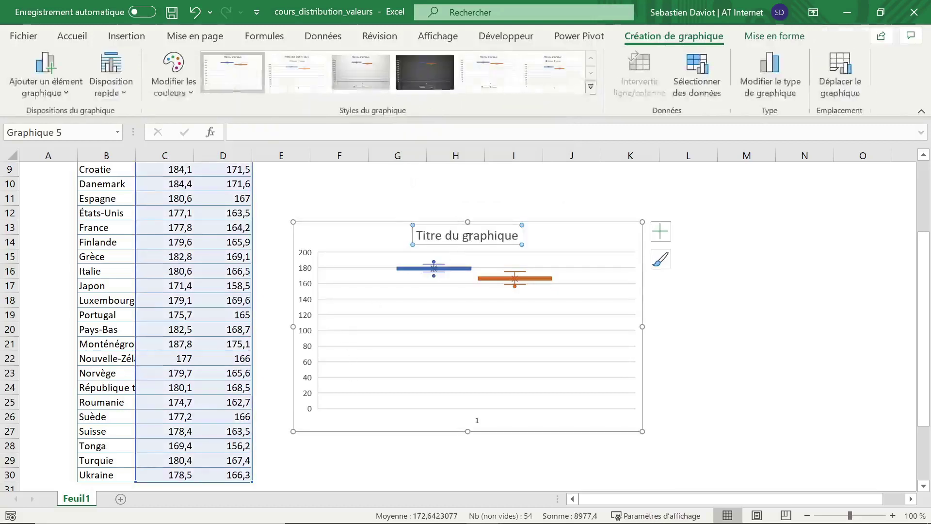
key("Delete")
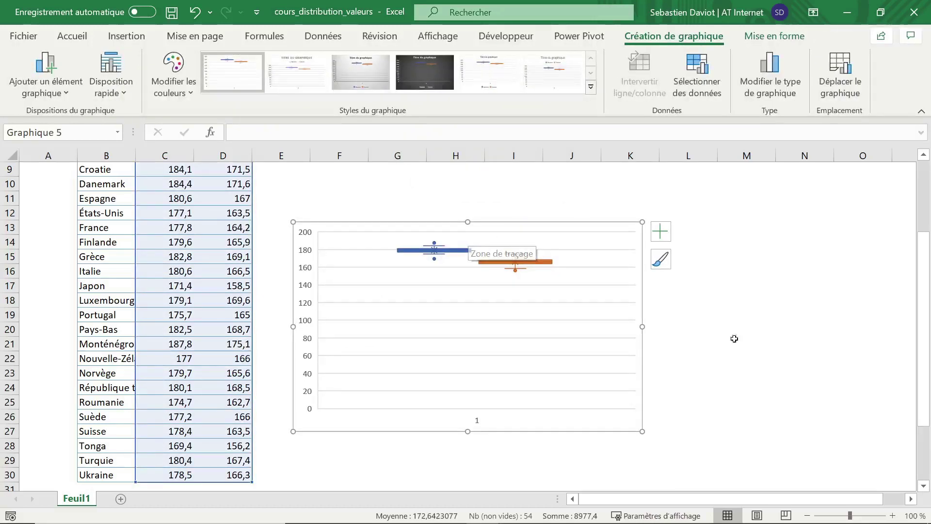
left_click_drag(643, 326, 791, 326)
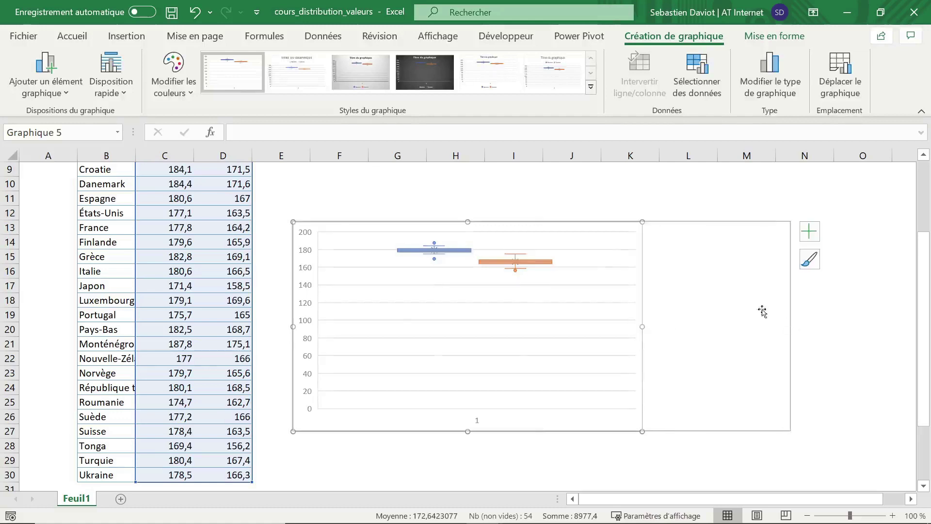
left_click_drag(542, 221, 540, 198)
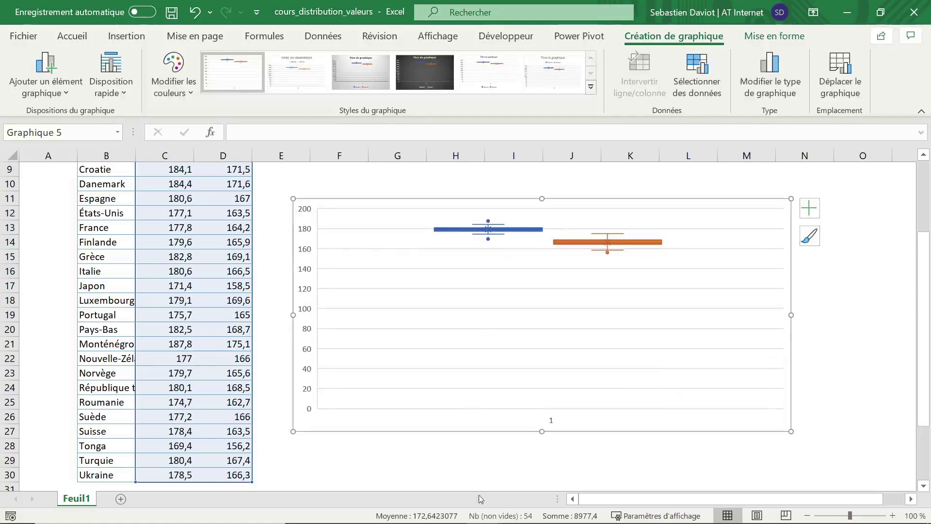
Step: Delete the box plot's horizontal axis
left_click(552, 423)
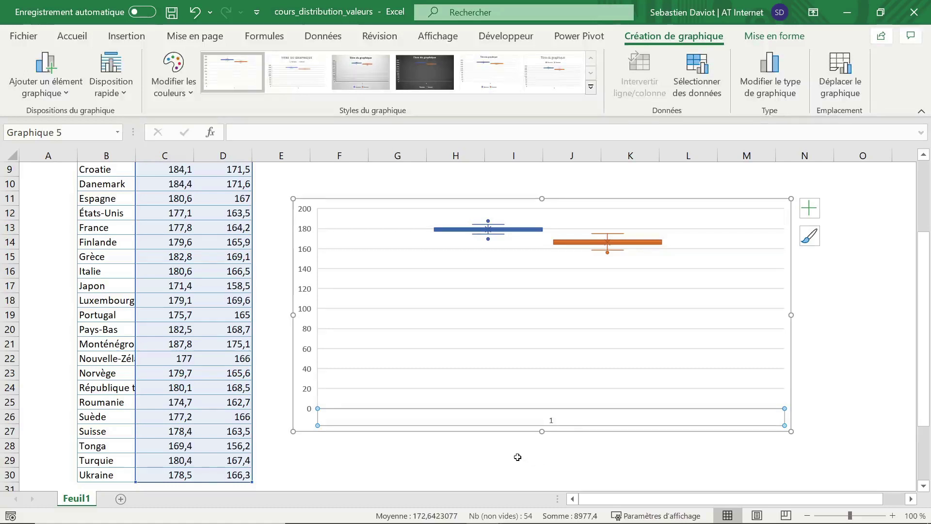
key("Delete")
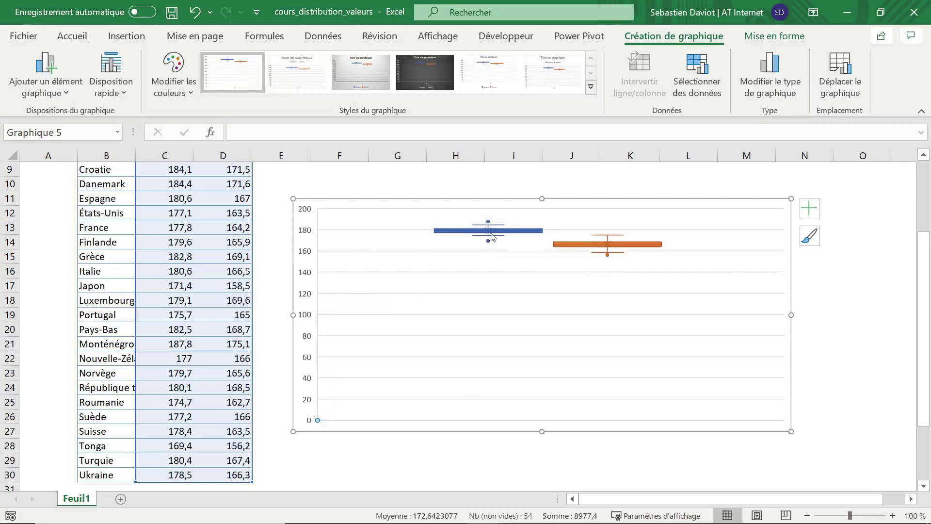
Step: Set the box plot's vertical axis limits to a minimum of 155 and a maximum of 190
left_click(309, 237)
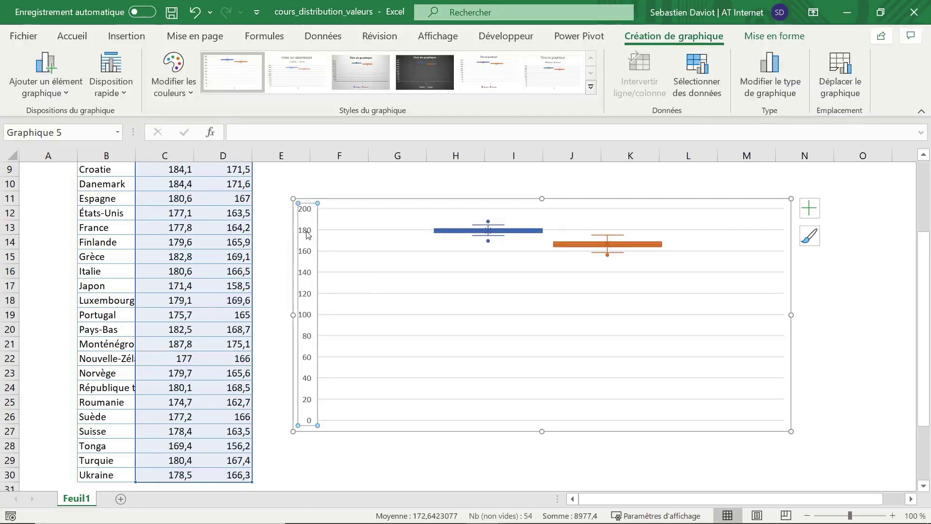
right_click(307, 232)
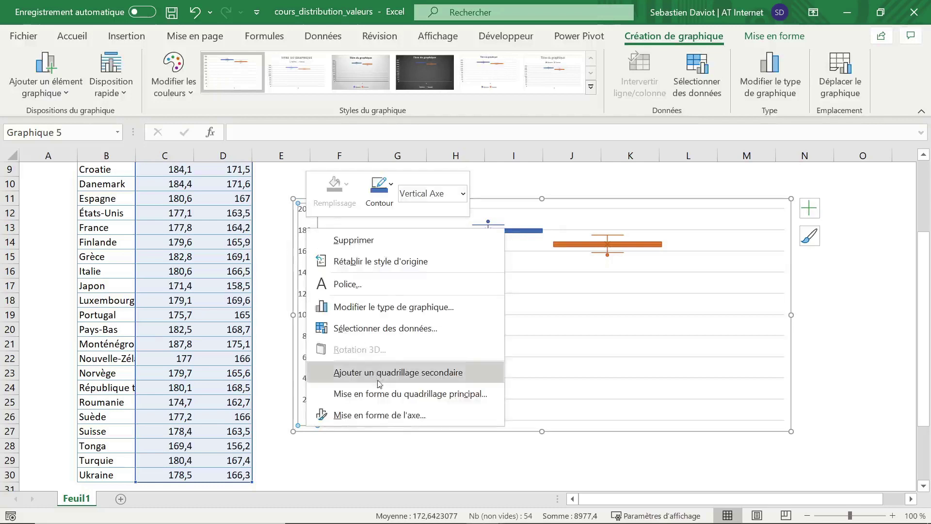
left_click(368, 415)
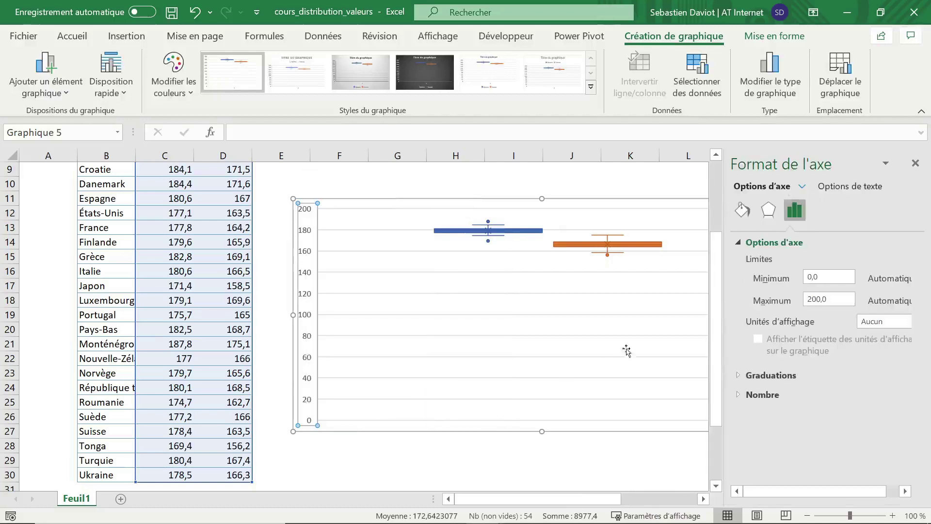
double_click(811, 273)
type("155")
key("Return")
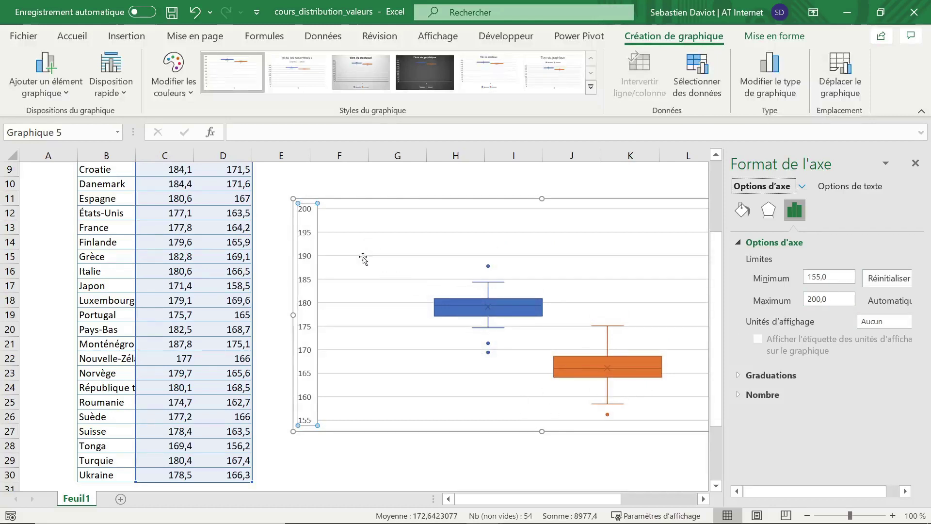
left_click_drag(822, 300, 801, 301)
type("190")
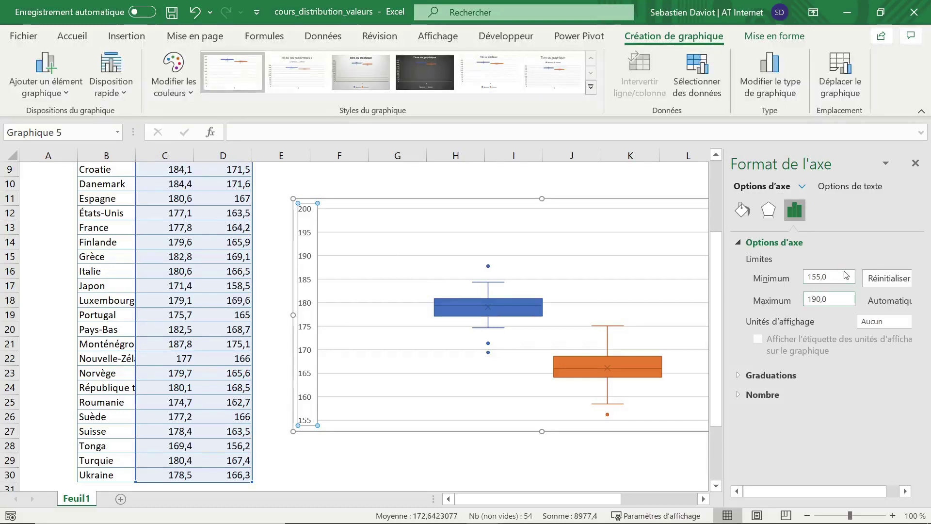
key("Return")
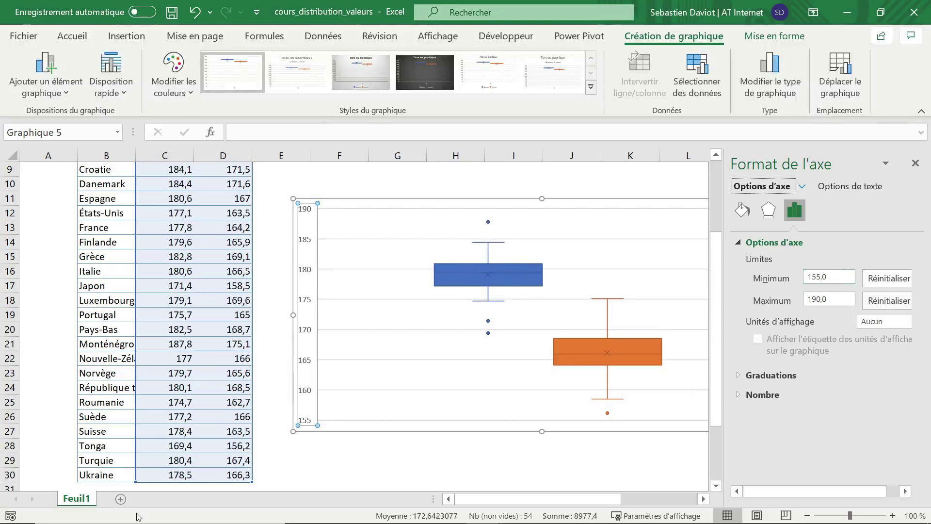
Step: Add a legend for Hommes and Femmes to the box plot and place it below the plot (En bas)
left_click(374, 474)
left_click_drag(509, 499, 544, 504)
left_click(303, 426)
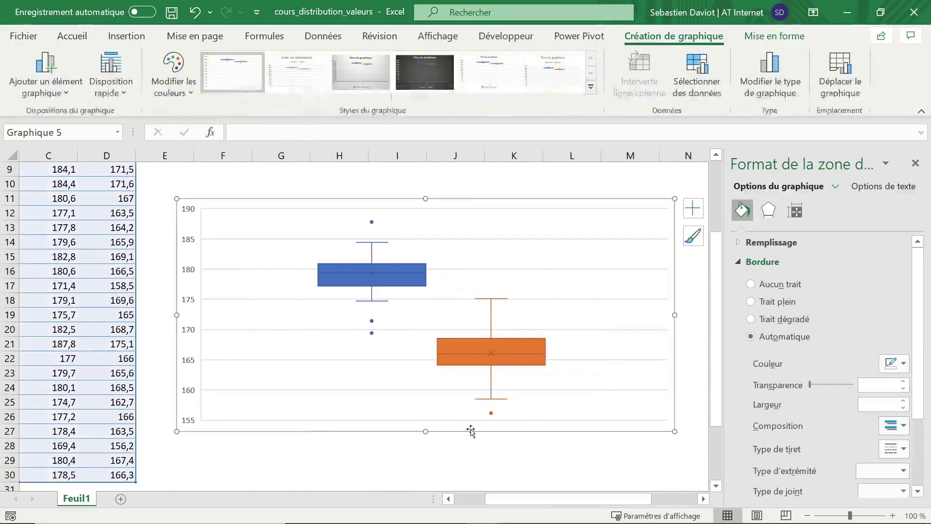
left_click(694, 214)
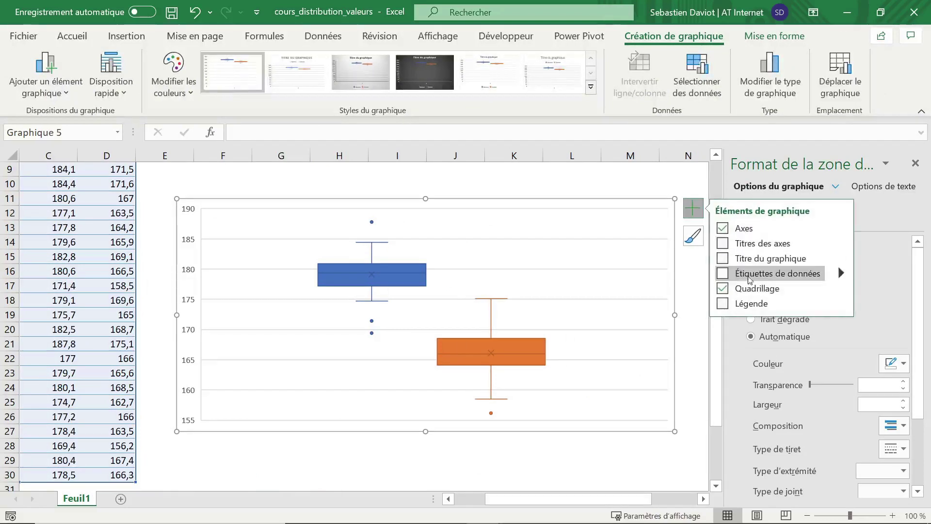
left_click(723, 304)
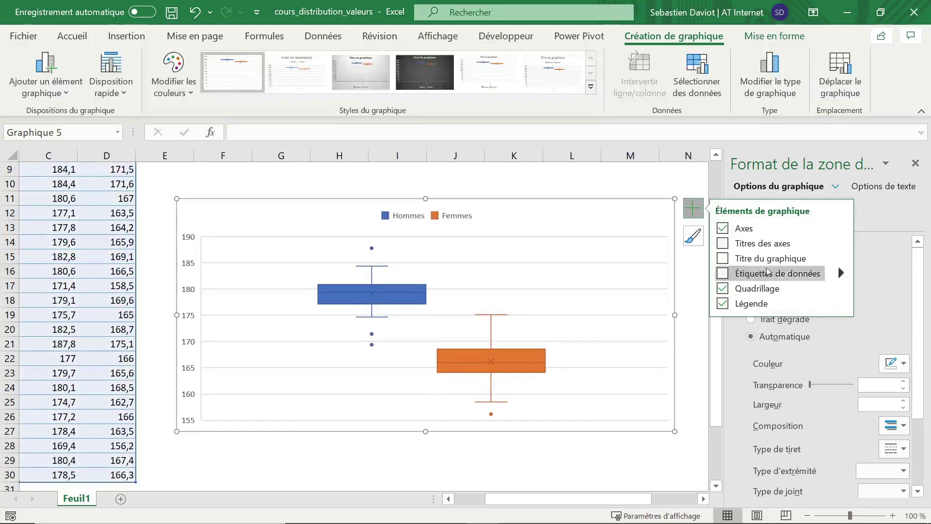
left_click(842, 304)
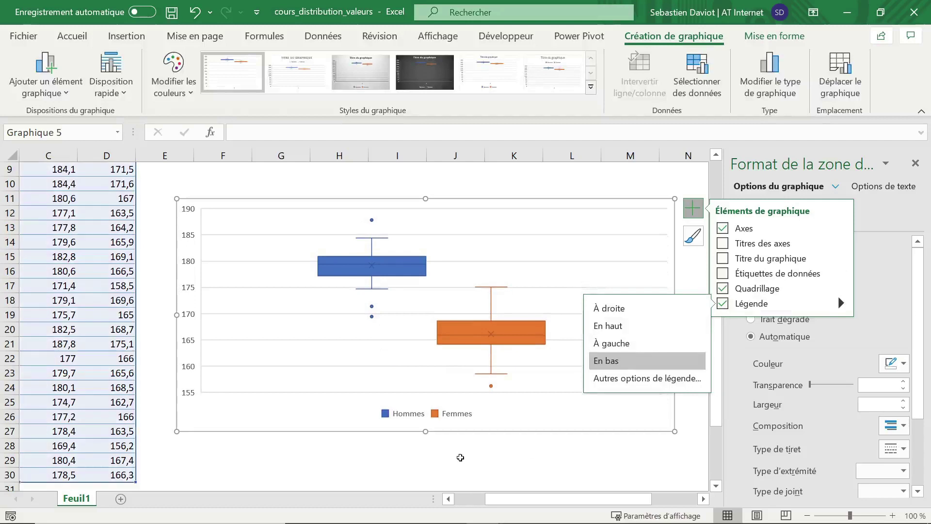
left_click(626, 362)
left_click(455, 460)
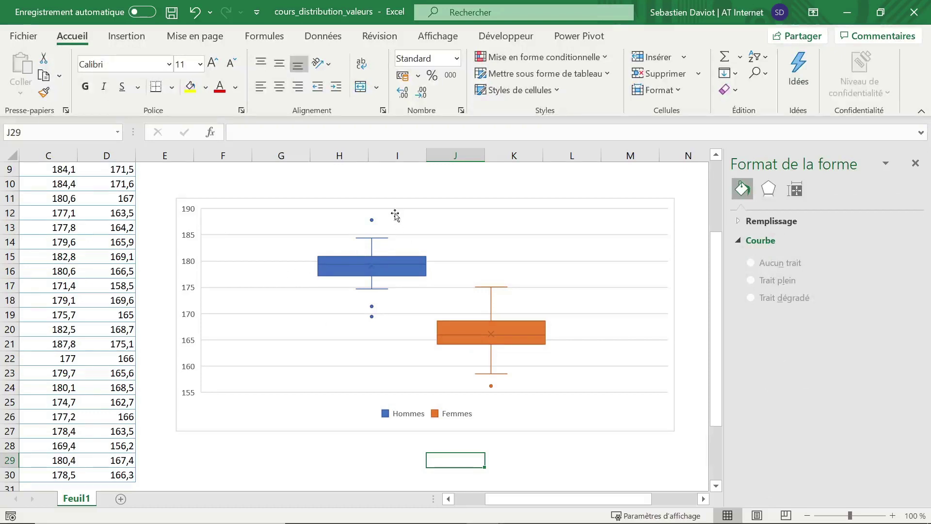
Step: Move the box plot up under the question text, next to the first table rows and partly over the Femmes column
left_click_drag(393, 203, 398, 185)
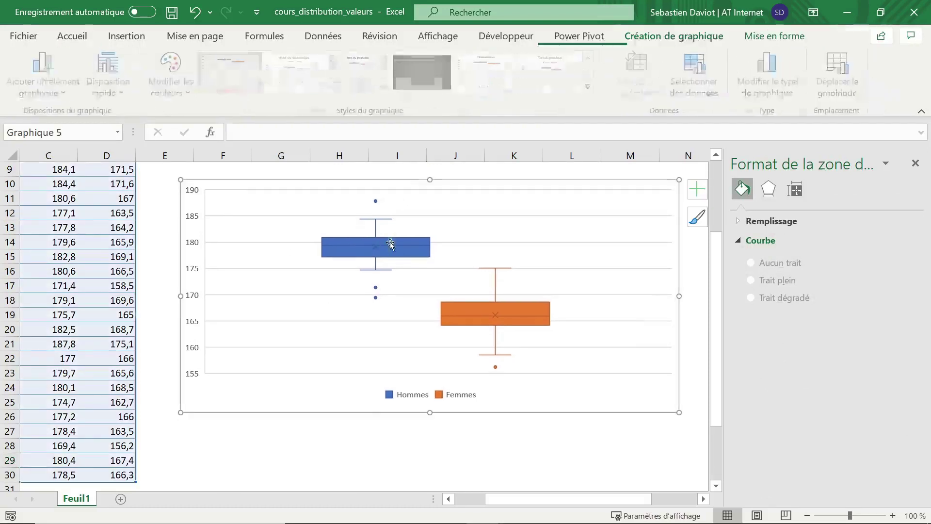
mouse_move(376, 202)
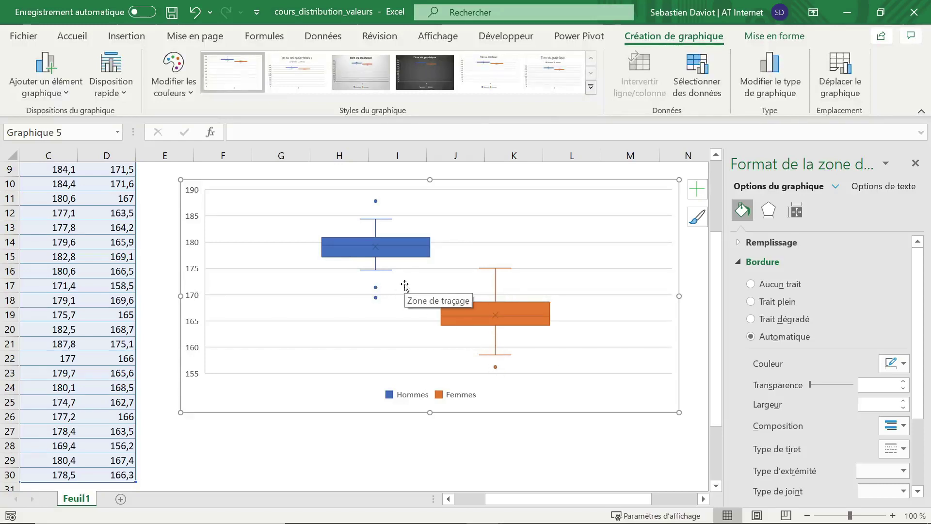
left_click(158, 216)
scroll(184, 237, "up", 2)
left_click_drag(509, 499, 478, 498)
scroll(316, 356, "up", 1)
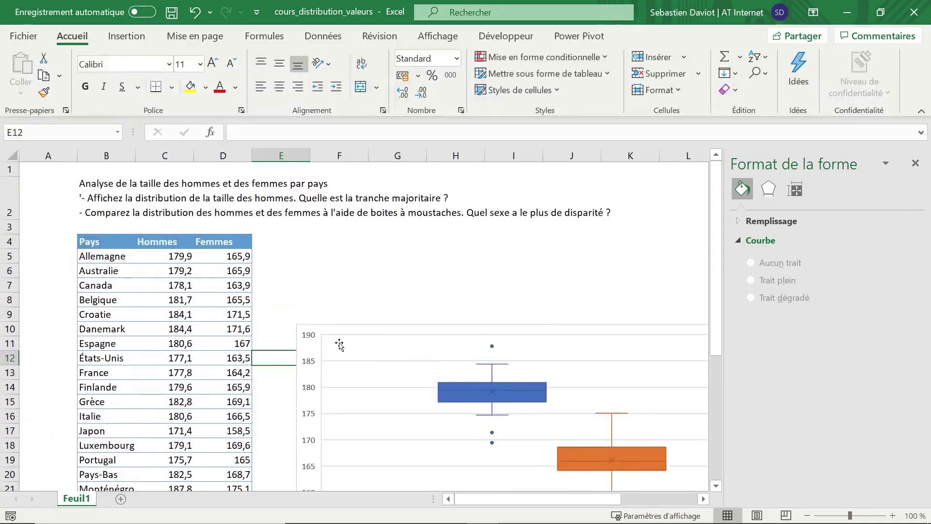
left_click_drag(328, 331, 233, 264)
mouse_move(523, 502)
left_mouse_down()
mouse_move(536, 503)
mouse_move(524, 503)
left_mouse_up()
left_click(155, 329)
scroll(164, 318, "down", 5)
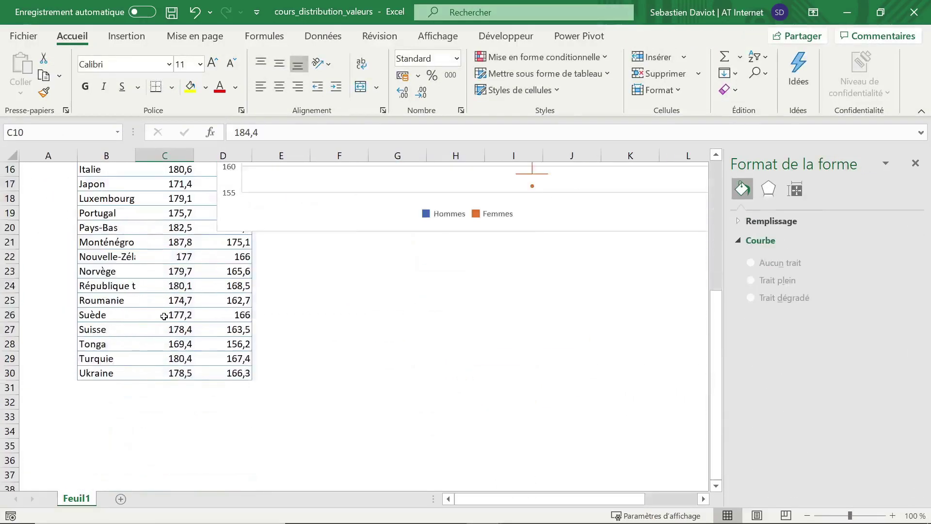
scroll(164, 316, "up", 4)
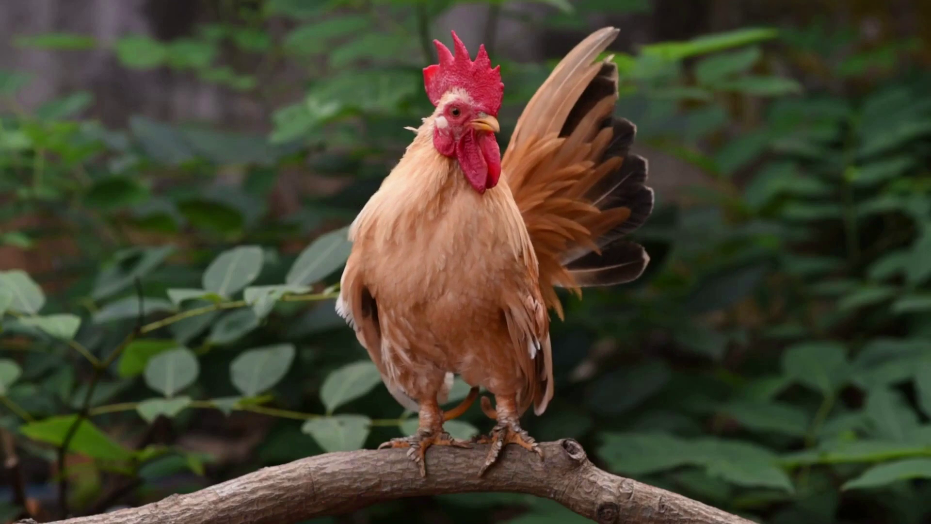